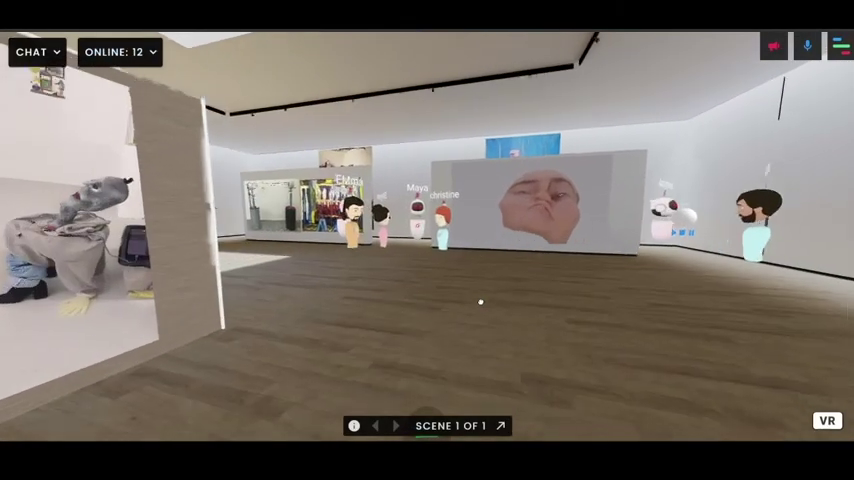
Walk past the partition wall and turn right toward the painting walls
key("w")
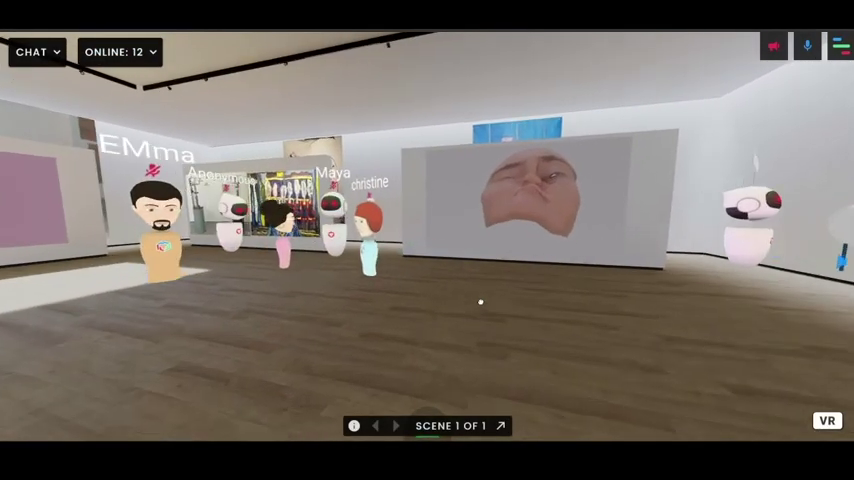
key("s")
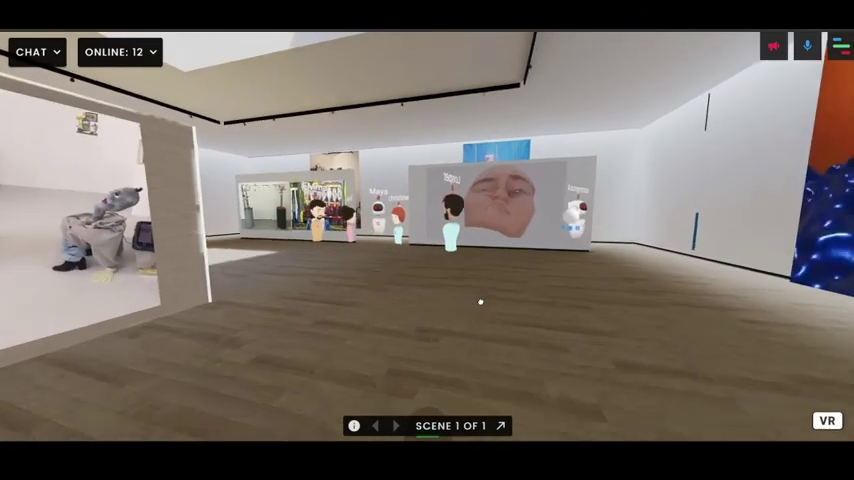
key("a")
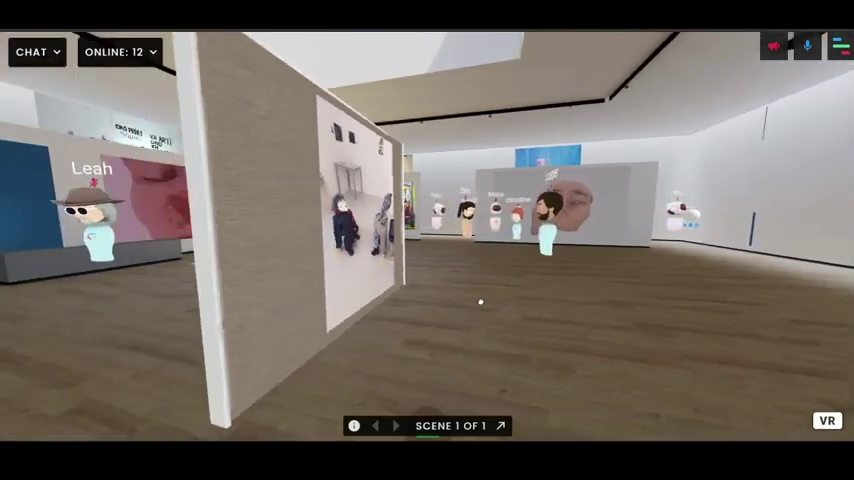
key("w")
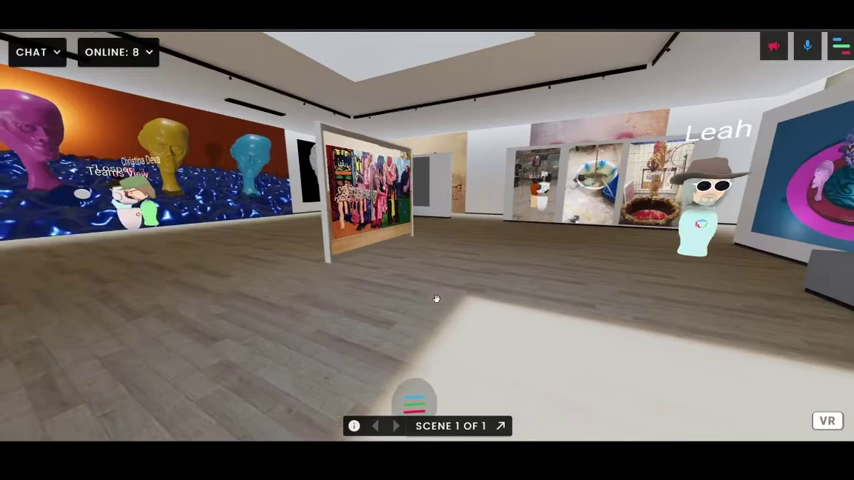
mouse_move(436, 299)
left_mouse_down()
mouse_move(541, 300)
mouse_move(488, 301)
left_mouse_up()
Walk forward into the hall of hospital beds and anatomical drawings
key("w")
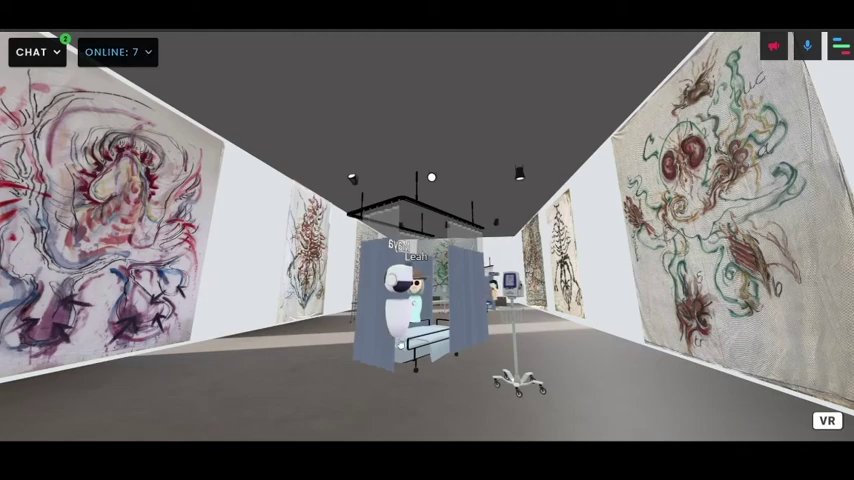
Circle the curtained hospital bed past the white robot avatar to face the gathered group
key("d")
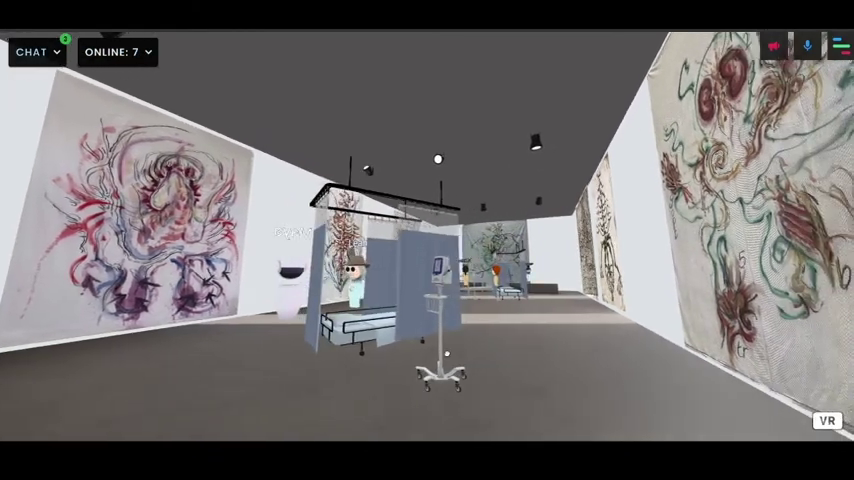
key("w")
key("q")
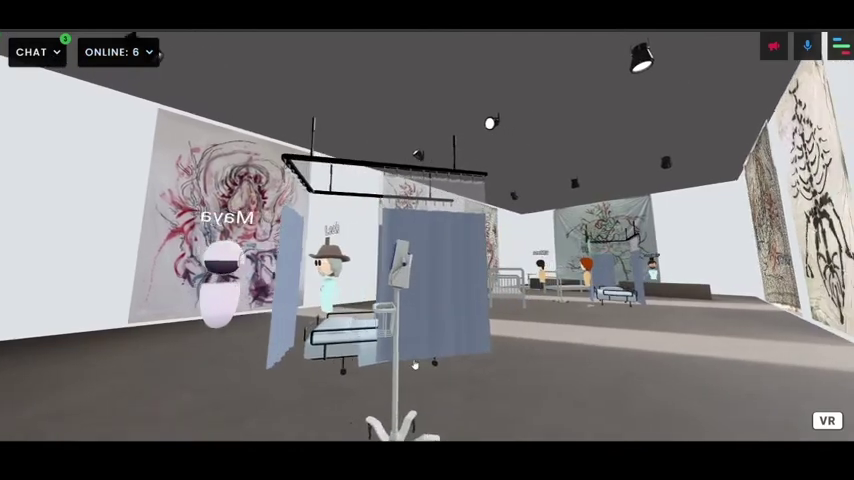
key("d")
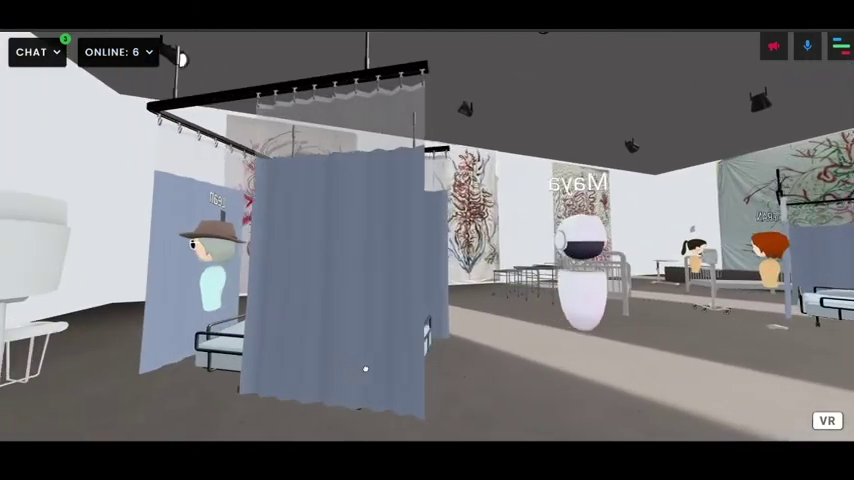
key("w")
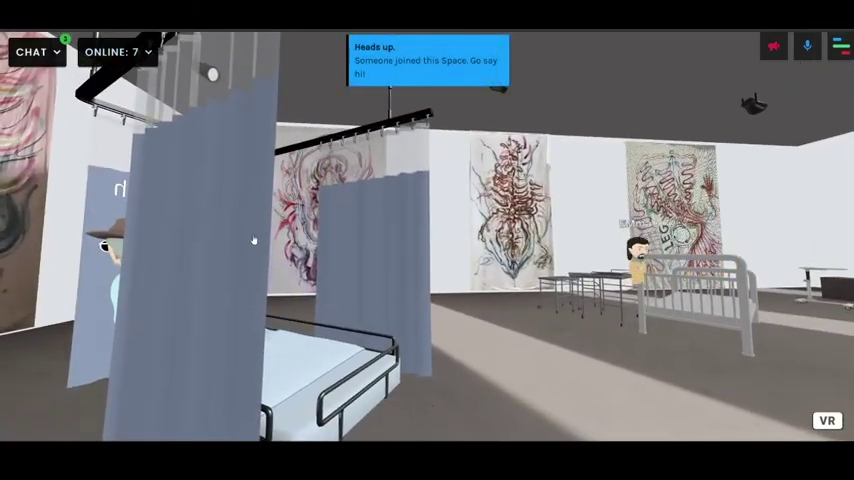
key("q")
key("q")
key("q")
key("w")
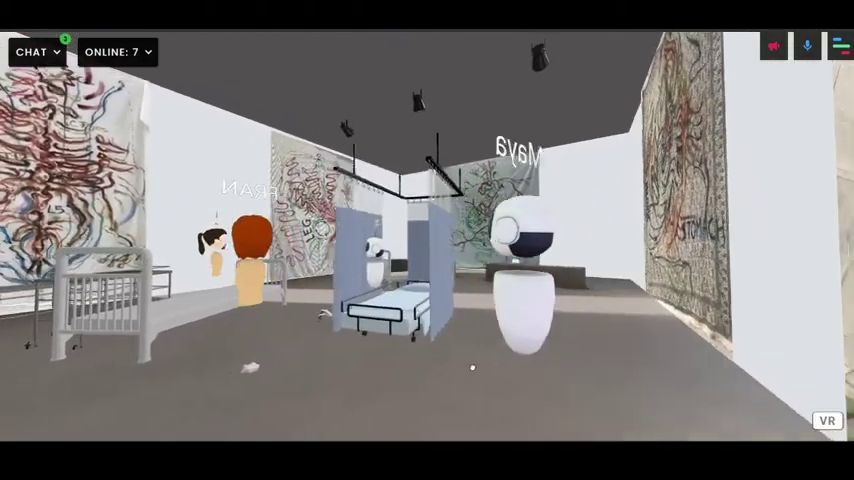
key("w")
key("q")
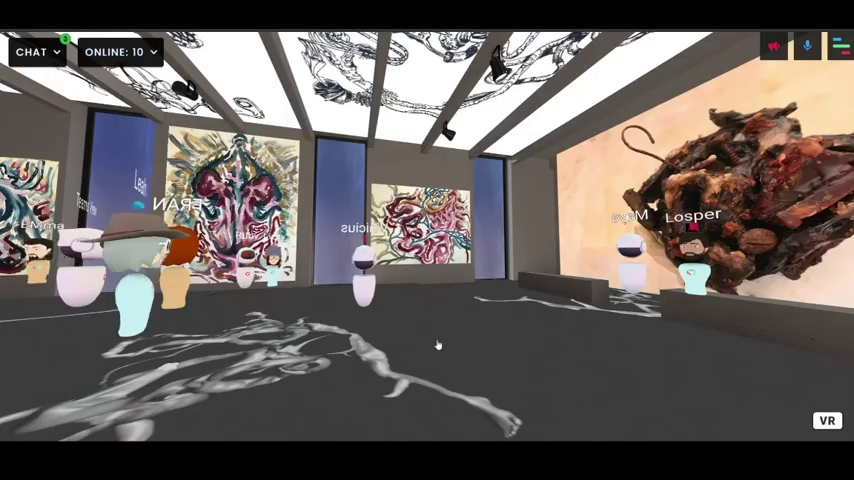
Look up along the drawn ceiling panels, then back down at the paintings and floor
key("q")
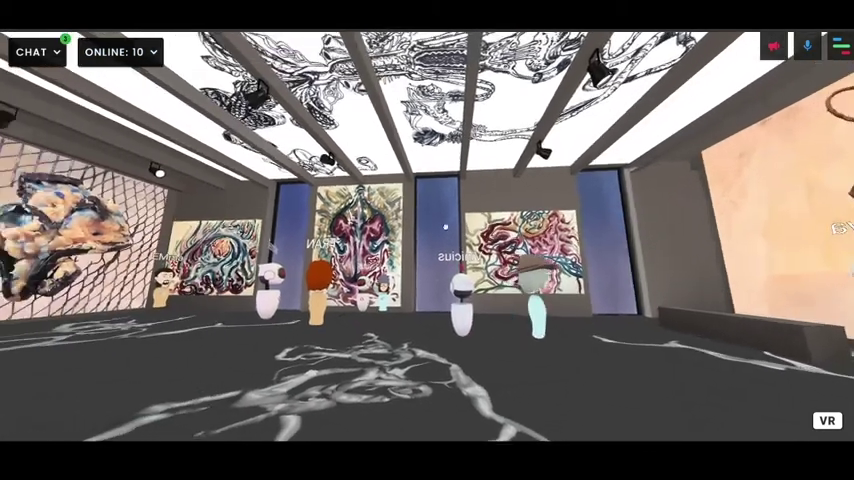
left_click_drag(427, 240, 600, 340)
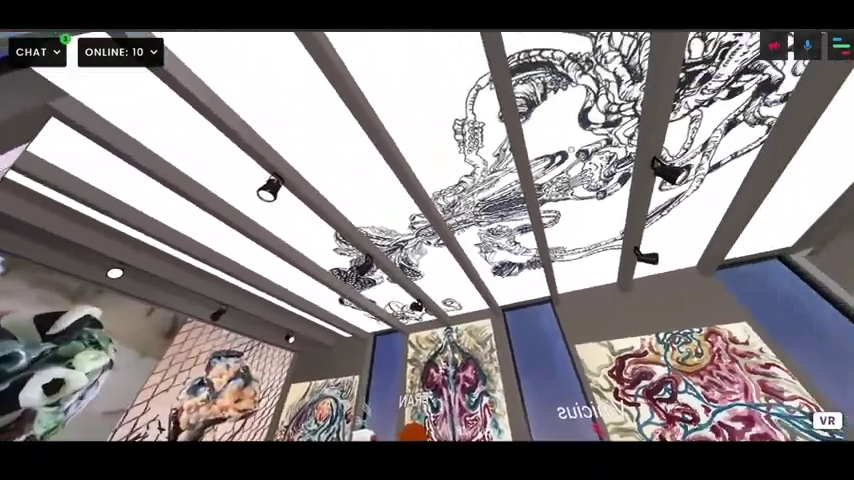
left_click_drag(427, 240, 600, 260)
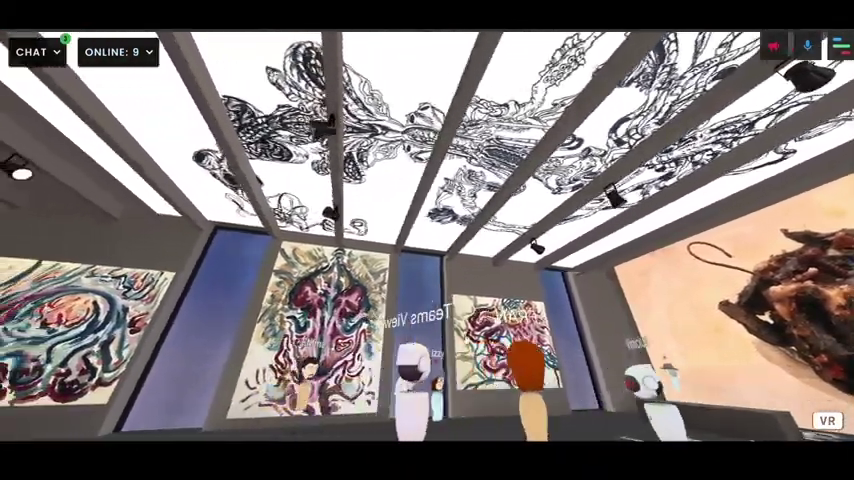
mouse_move(427, 240)
left_mouse_down()
mouse_move(433, 349)
mouse_move(260, 420)
mouse_move(230, 410)
left_mouse_up()
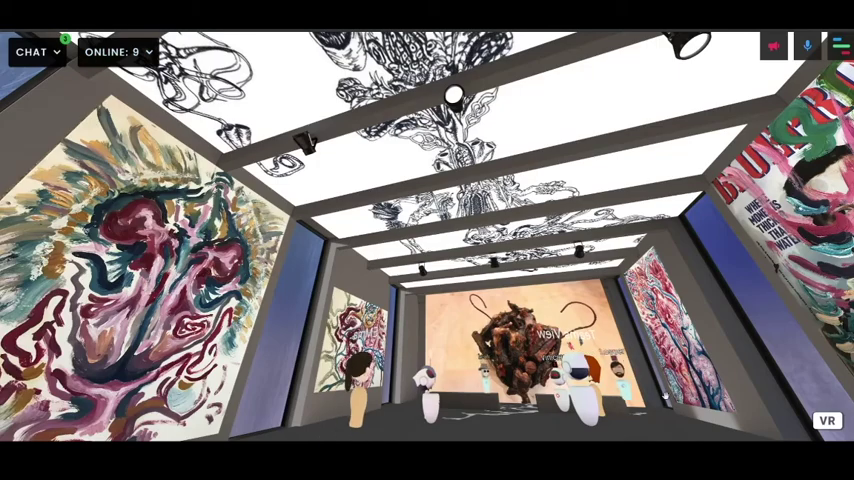
mouse_move(480, 287)
left_mouse_down()
mouse_move(501, 355)
mouse_move(470, 380)
left_mouse_up()
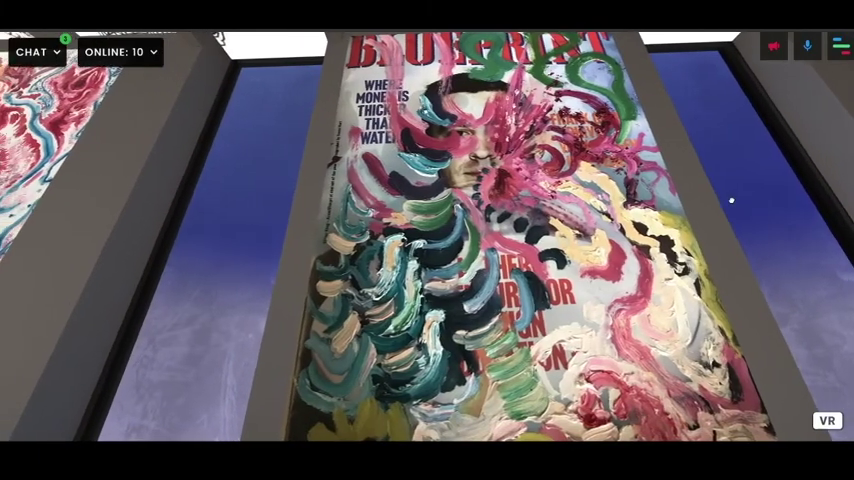
Turn left toward the tree painting and window in the psychedelic mural room
left_click_drag(731, 201, 677, 217)
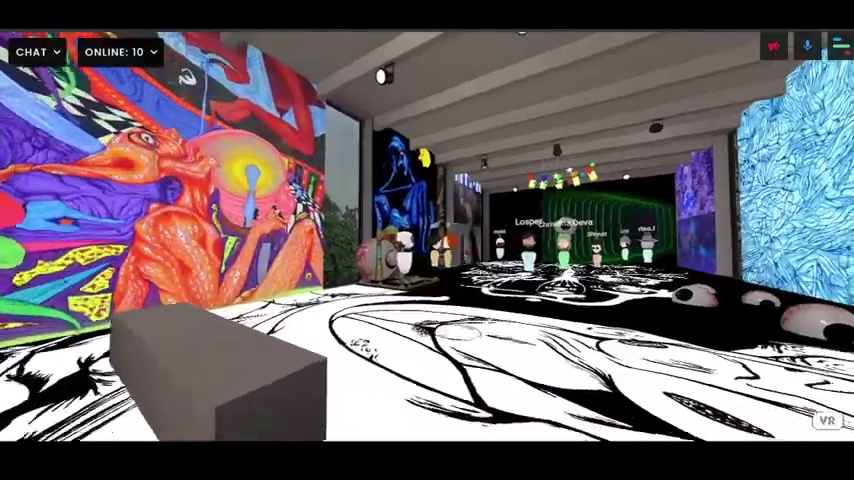
Walk across the drawn floor toward the window and red-veined sphere
key("w")
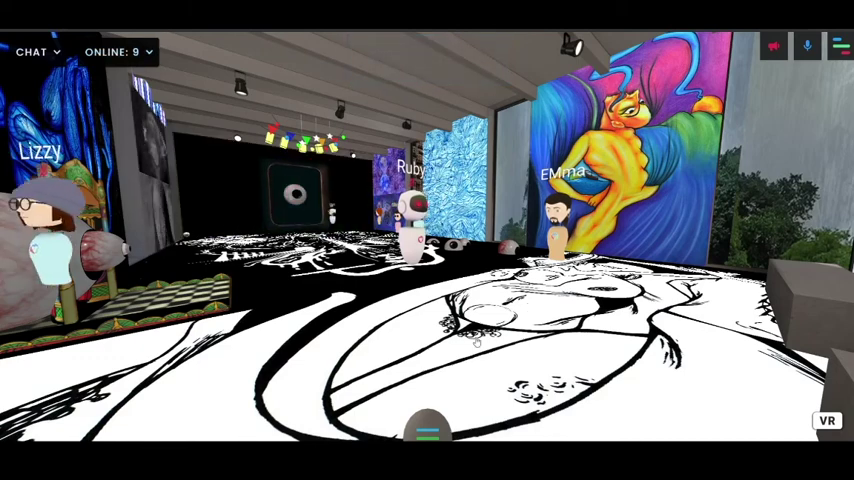
Turn right and walk along the benches toward the pink wall
left_click_drag(393, 345, 594, 289)
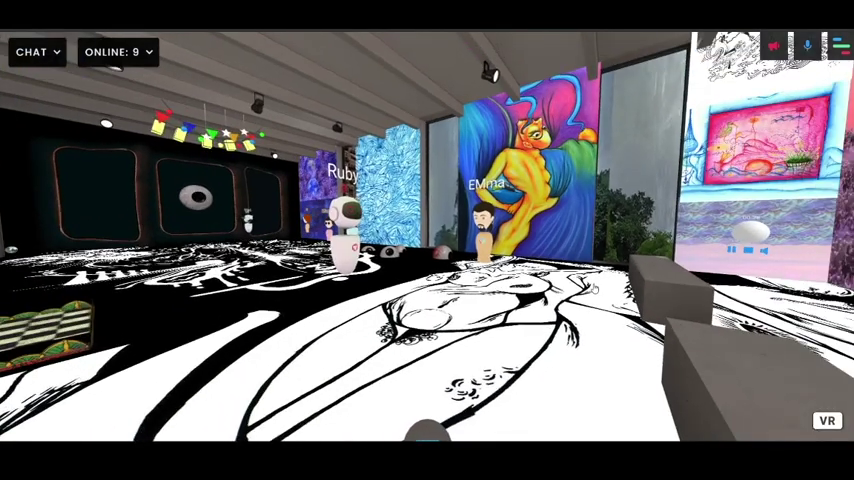
key("w")
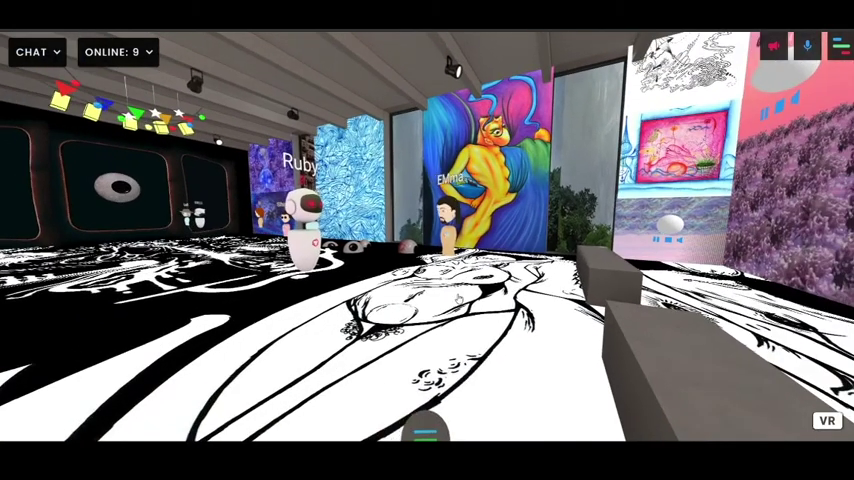
key("e")
key("w")
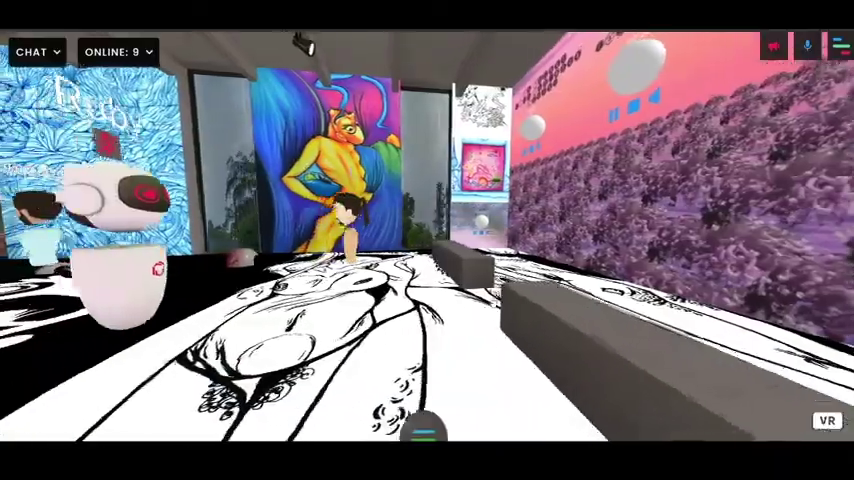
key("s")
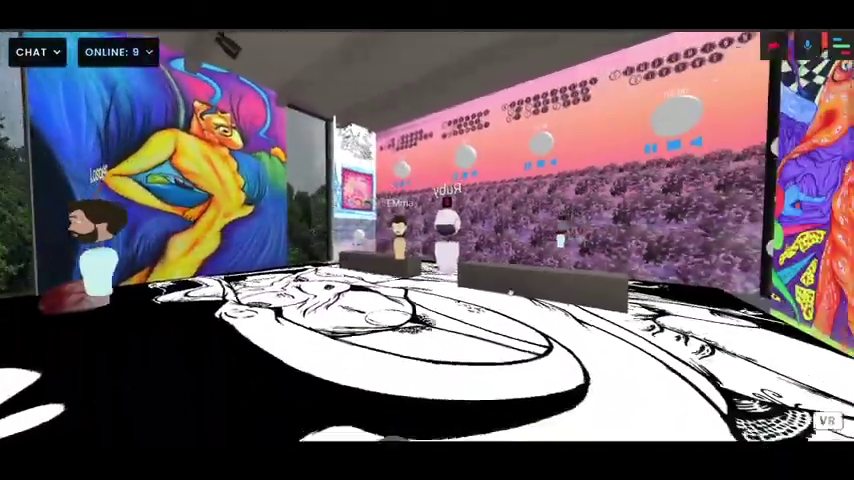
Head to the blue and purple paintings and face the 360° garden view
key("q")
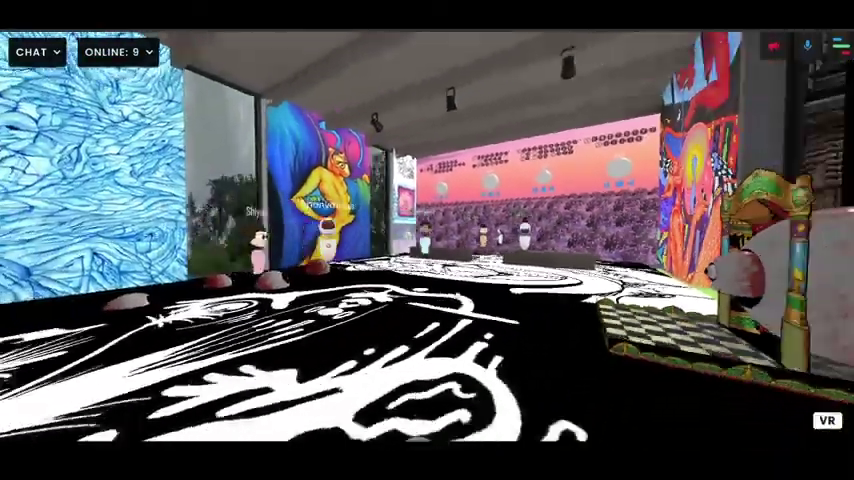
key("w")
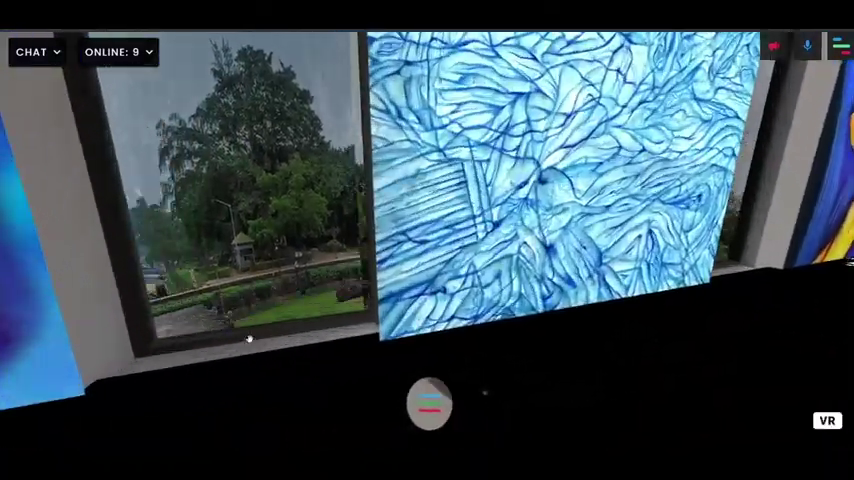
left_click_drag(249, 340, 341, 345)
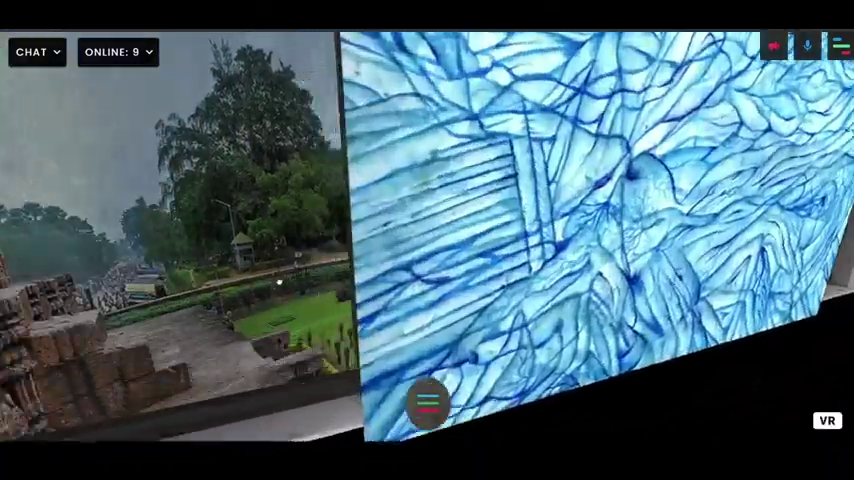